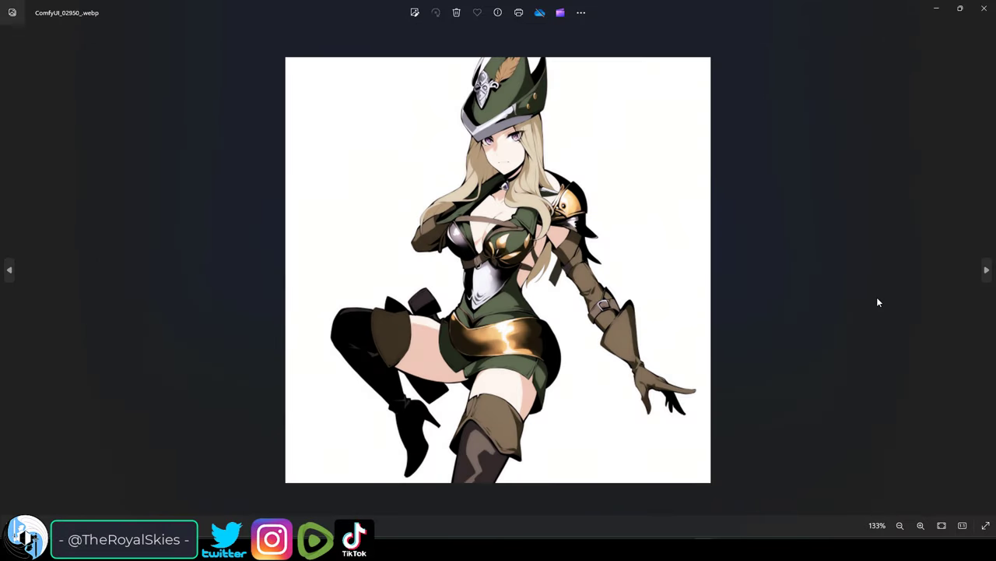
# Step: Look through the generated character images and the green-screen reference renders in the forLeFourbe folder
pyautogui.press('Right')
pyautogui.click(986, 270)
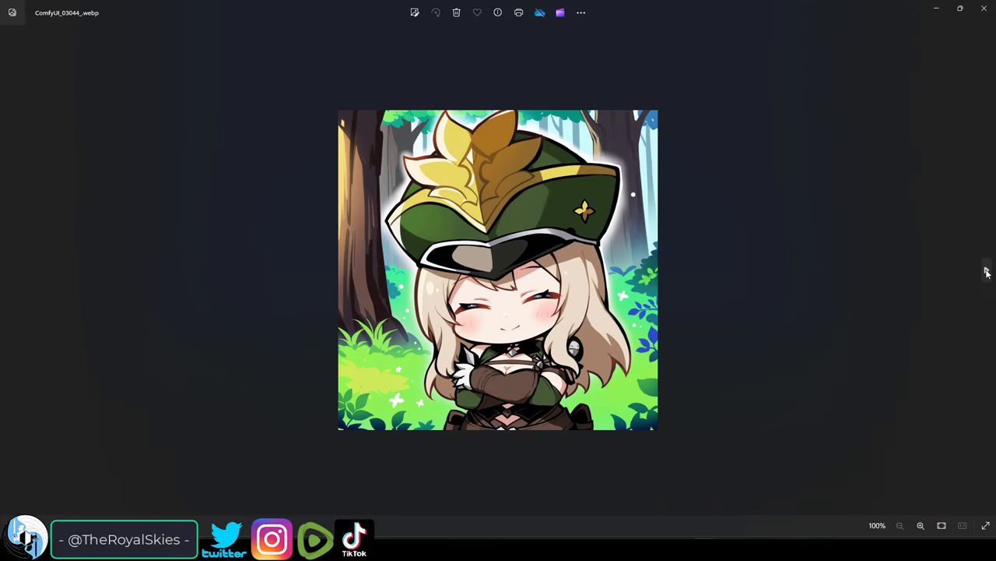
pyautogui.click(987, 270)
pyautogui.click(986, 270)
pyautogui.click(986, 270)
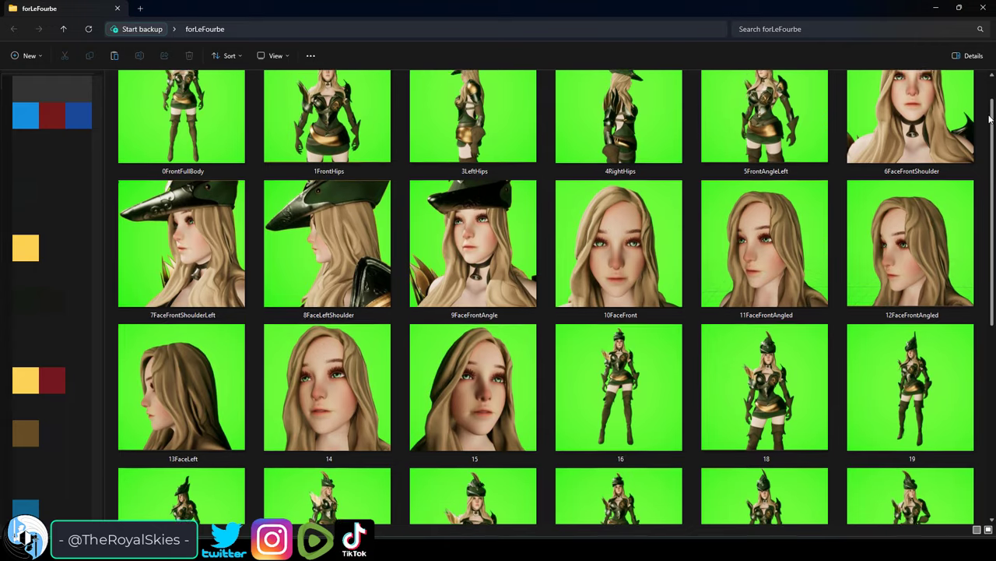
pyautogui.scroll(-4, 970, 189)
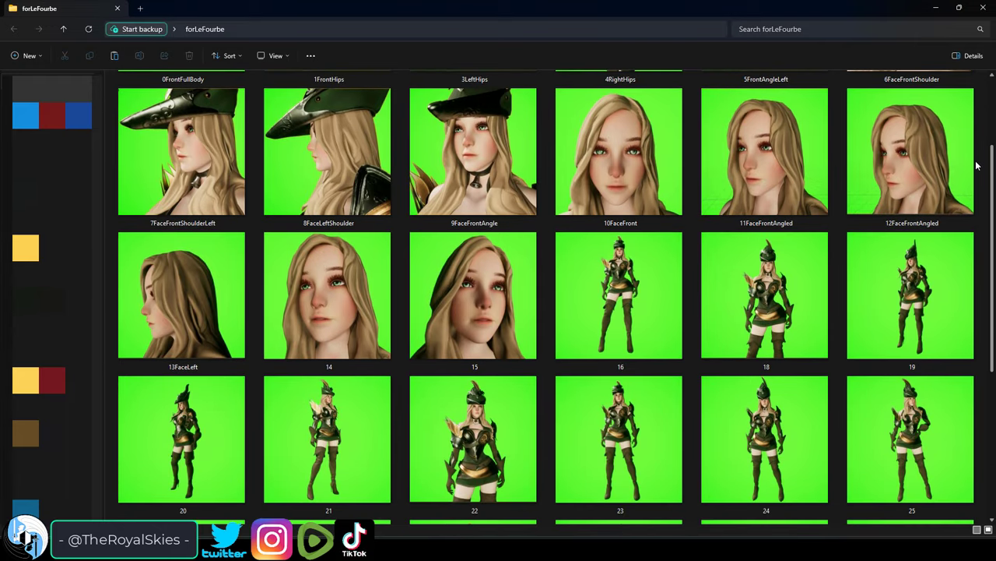
pyautogui.scroll(-3, 969, 188)
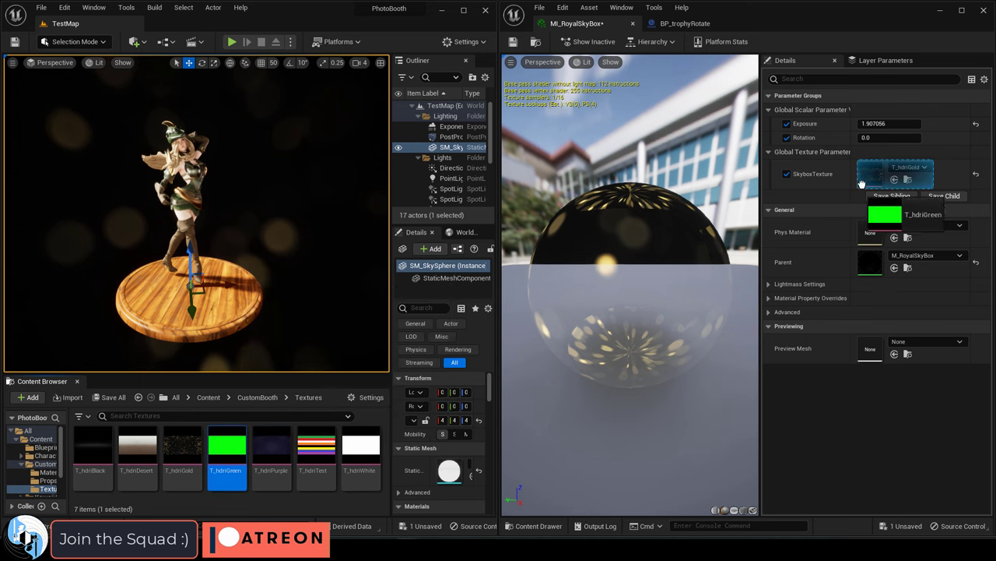
# Step: Assign T_hdriGreen as the skybox texture of MI_RoyalSkyBox, inspect the character fullscreen and try adjusting the skybox exposure
pyautogui.moveTo(862, 184); pyautogui.dragTo(870, 175)
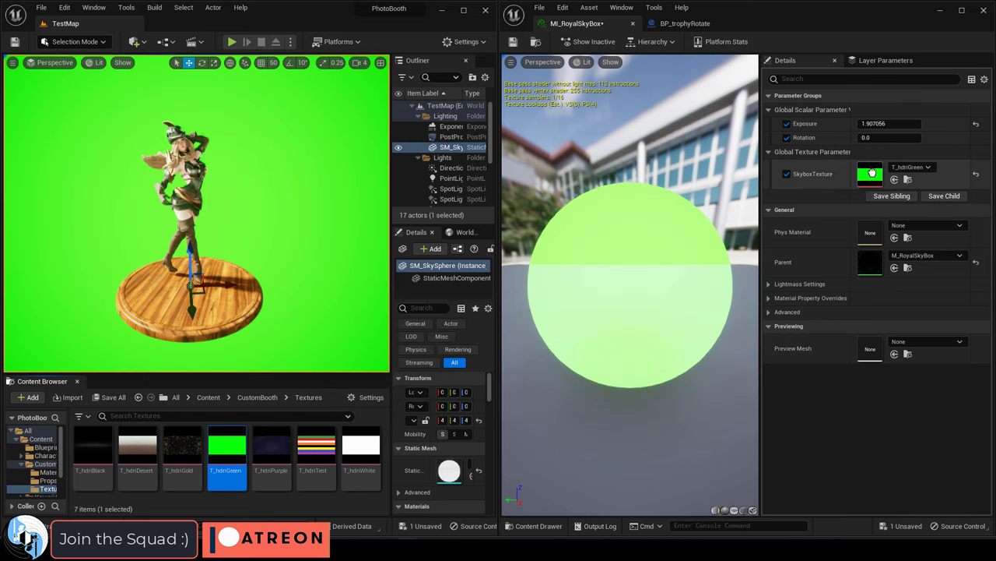
pyautogui.click(465, 11)
pyautogui.click(944, 11)
pyautogui.press('F11')
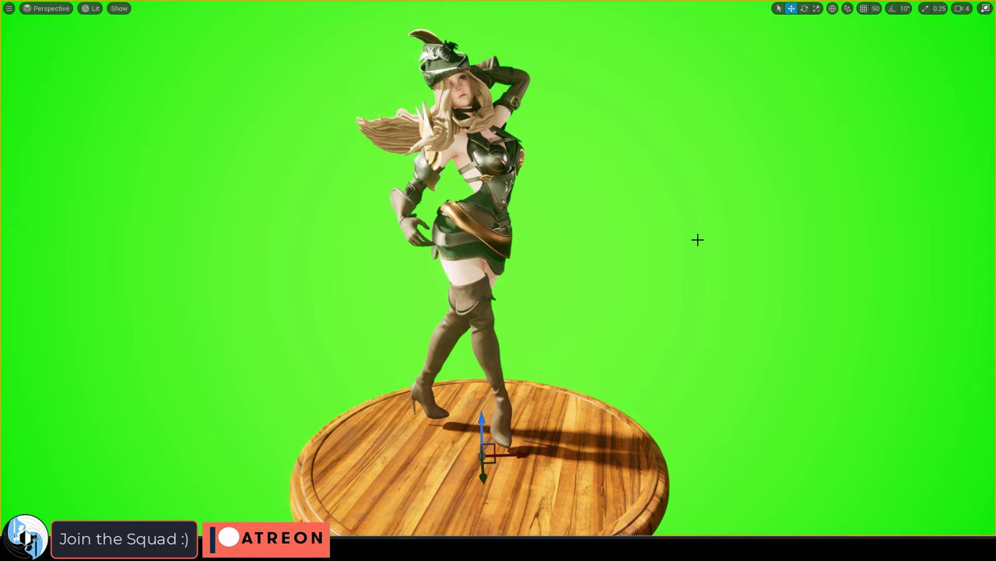
pyautogui.keyDown('alt'); pyautogui.moveTo(698, 240); pyautogui.dragTo(724, 243); pyautogui.keyUp('alt')
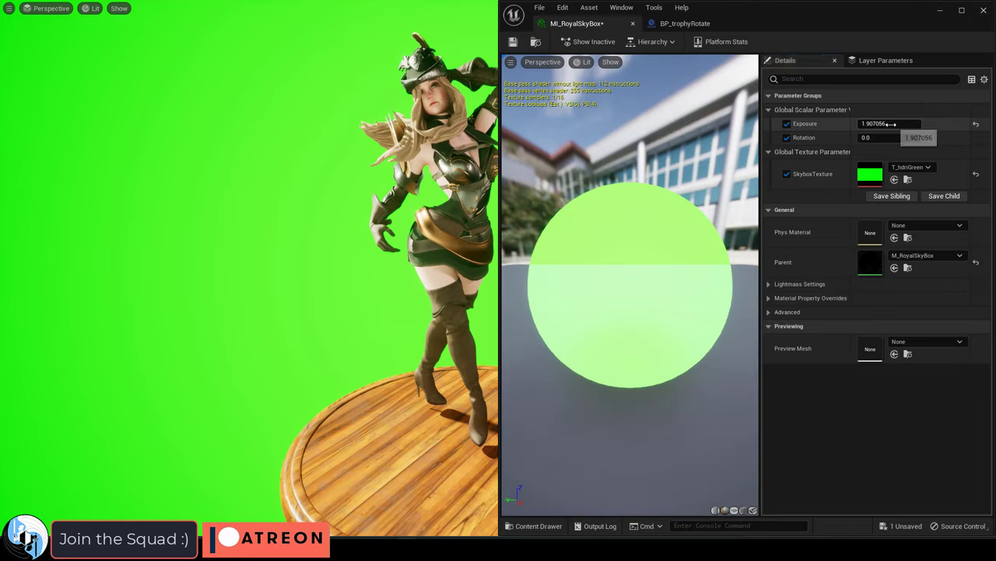
pyautogui.moveTo(890, 123)
pyautogui.mouseDown()
pyautogui.moveTo(864, 123)
pyautogui.moveTo(895, 123)
pyautogui.mouseUp()
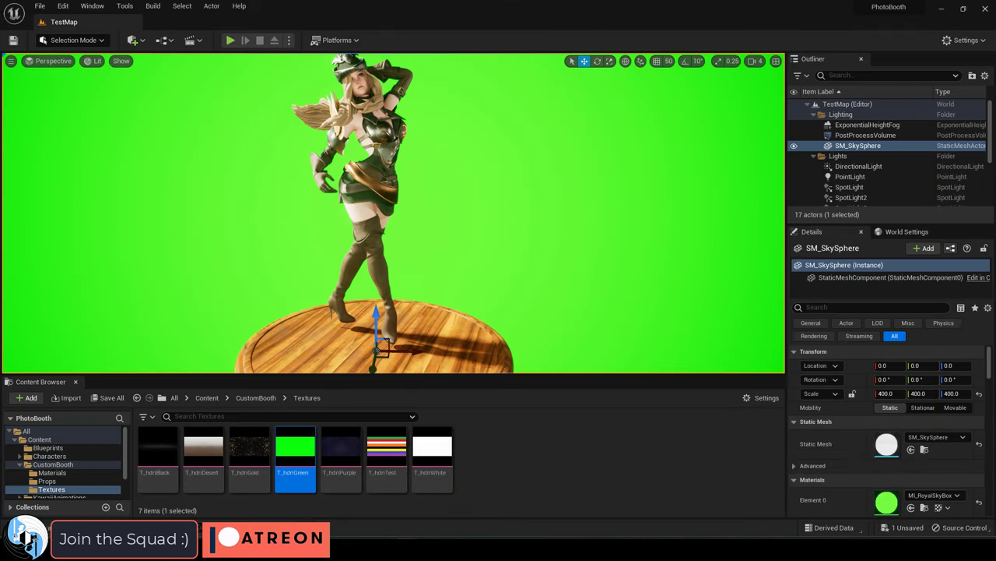
pyautogui.moveTo(525, 272); pyautogui.dragTo(524, 244, button='right')
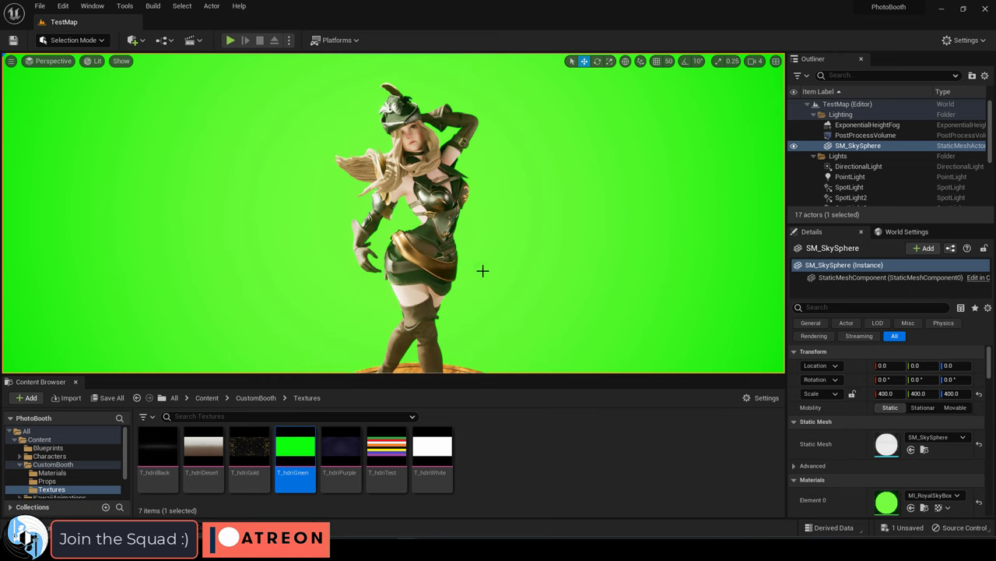
# Step: Open the sky sphere's material and set its skybox texture to T_hdriWhite, keeping the character in view
pyautogui.doubleClick(886, 502)
pyautogui.moveTo(432, 448); pyautogui.dragTo(872, 173)
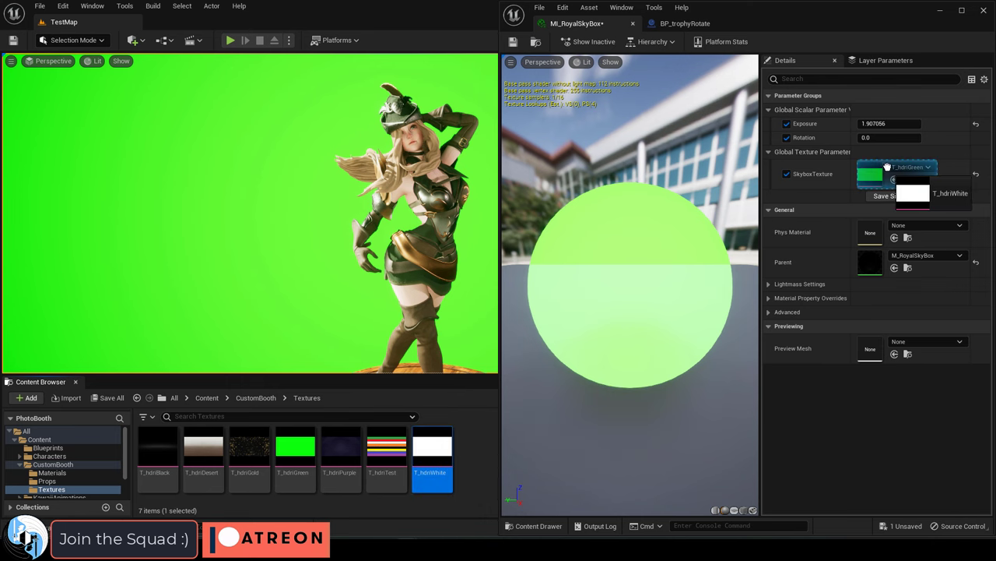
pyautogui.press('s')
pyautogui.moveTo(374, 218); pyautogui.dragTo(394, 238, button='right')
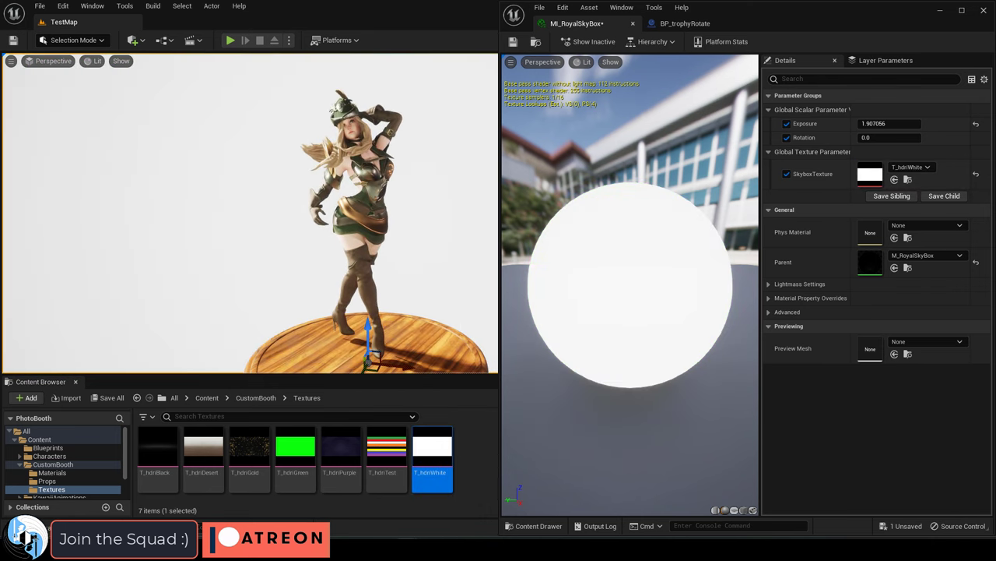
# Step: Swap the skybox texture to T_hdriPurple, T_hdriBlack and finally T_hdriGold
pyautogui.moveTo(357, 463); pyautogui.dragTo(878, 172)
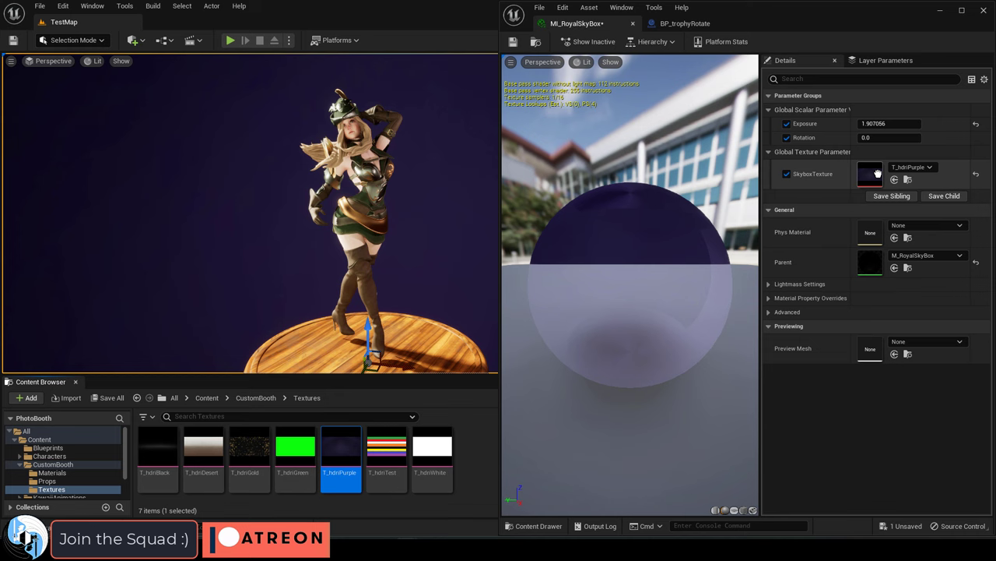
pyautogui.moveTo(158, 455); pyautogui.dragTo(876, 173)
pyautogui.moveTo(257, 458); pyautogui.dragTo(878, 175)
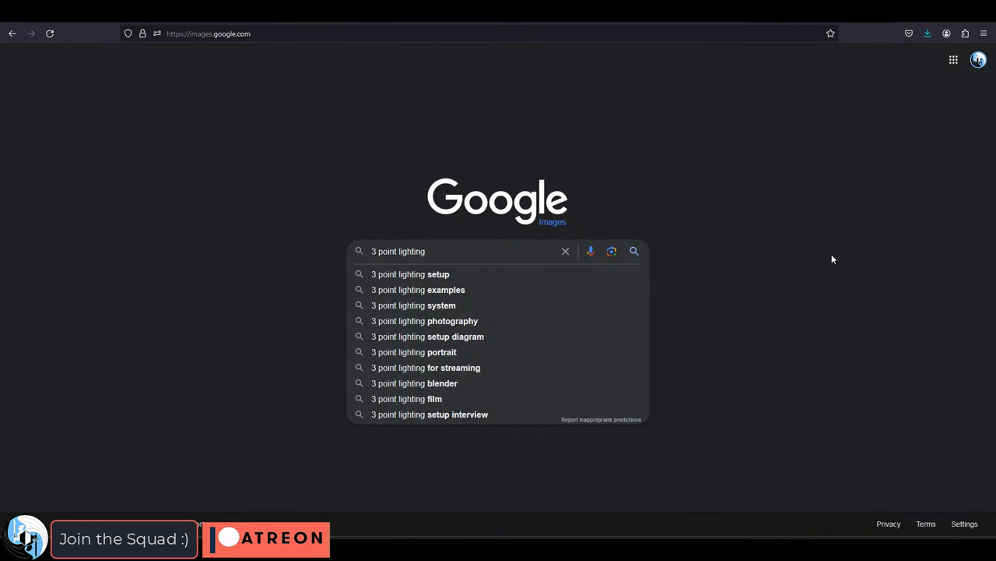
# Step: Search Google Images for "3 point lighting setup" and examine several of the lighting diagrams
pyautogui.write('setup')
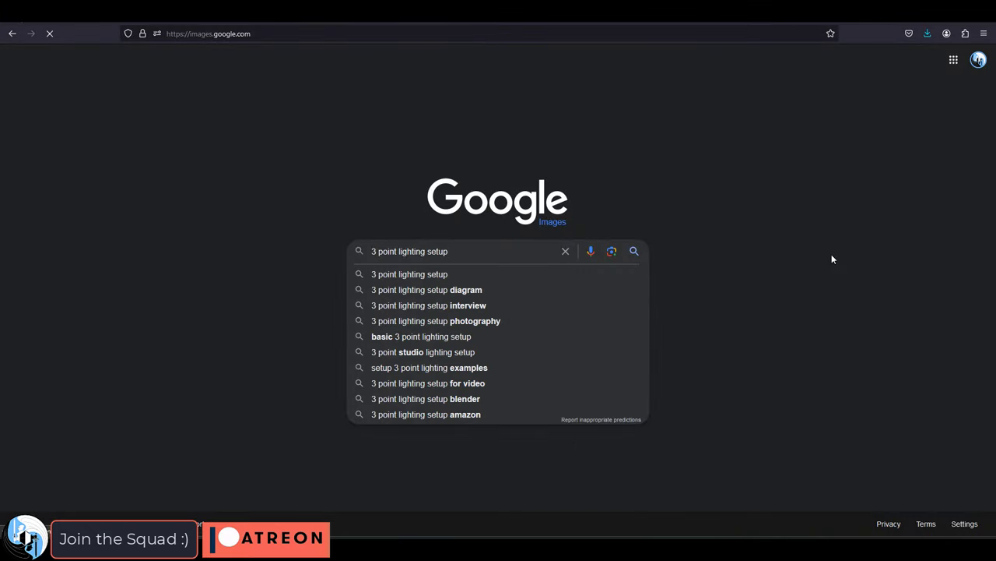
pyautogui.press('Return')
pyautogui.click(308, 224)
pyautogui.click(207, 125)
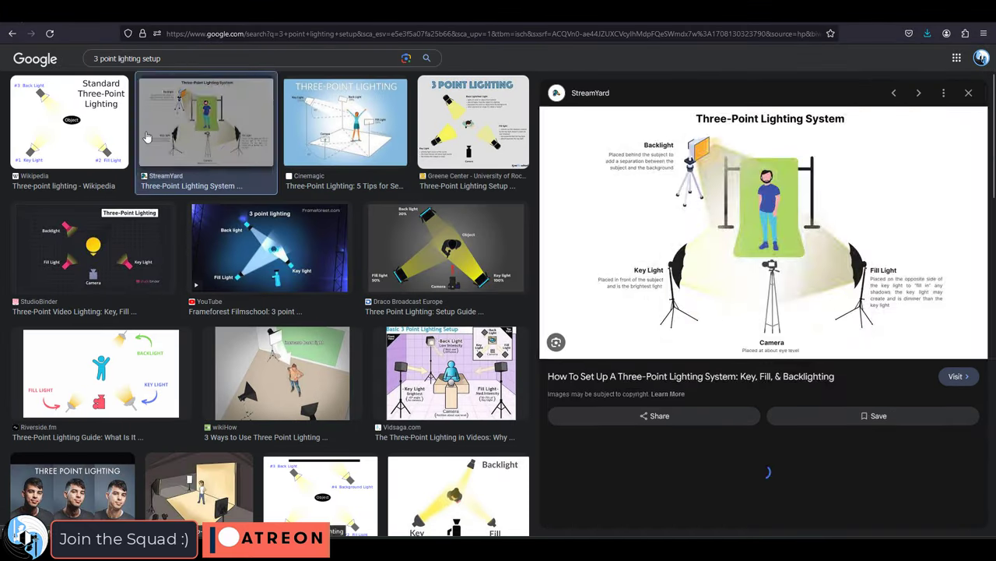
pyautogui.click(66, 136)
pyautogui.click(405, 384)
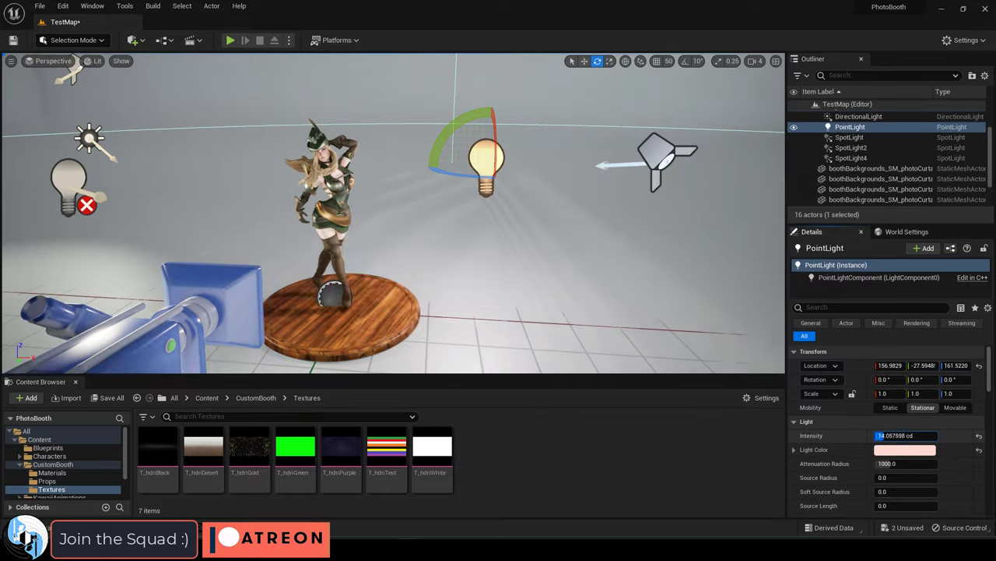
# Step: Try a different intensity for the PointLight and undo the change
pyautogui.moveTo(883, 436); pyautogui.dragTo(905, 436)
pyautogui.hotkey('ctrl', 'z')
pyautogui.click(494, 260)
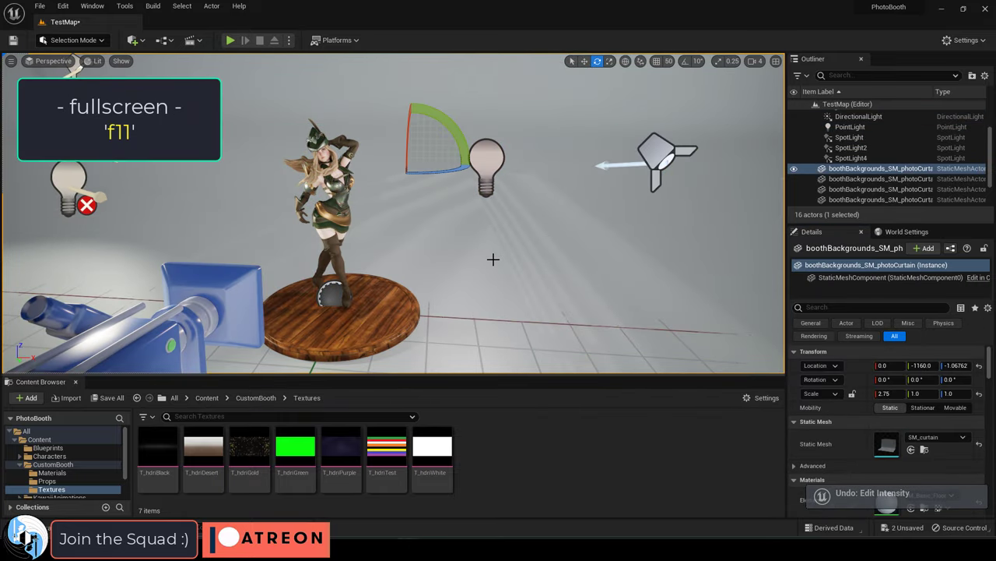
# Step: Examine the lighting on the character and the light placement from several angles in a fullscreen viewport
pyautogui.press('F11')
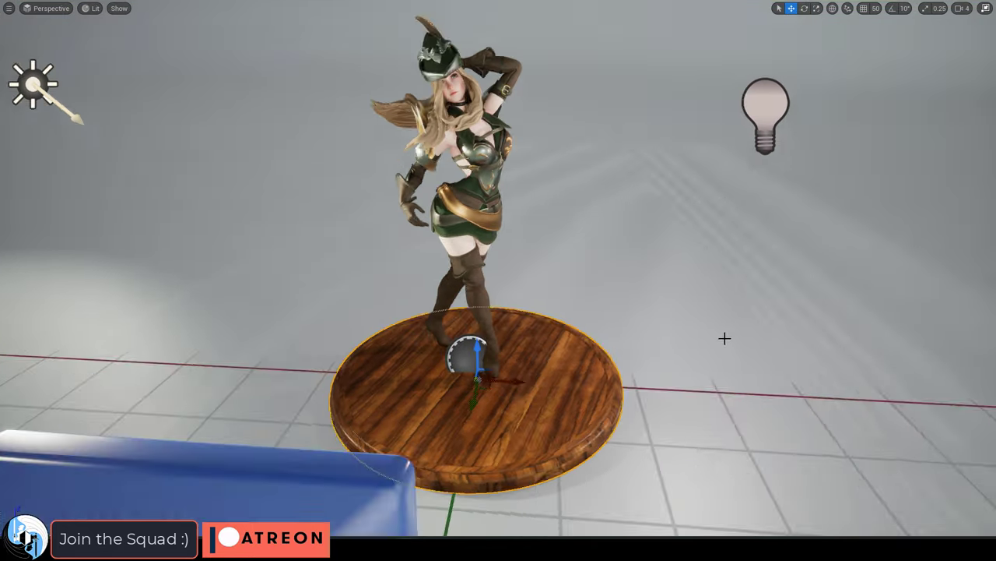
pyautogui.keyDown('alt'); pyautogui.moveTo(723, 338); pyautogui.dragTo(608, 340); pyautogui.keyUp('alt')
pyautogui.keyDown('alt'); pyautogui.moveTo(701, 309); pyautogui.dragTo(689, 331); pyautogui.keyUp('alt')
pyautogui.keyDown('alt'); pyautogui.moveTo(701, 309); pyautogui.dragTo(732, 309, button='right'); pyautogui.keyUp('alt')
pyautogui.keyDown('alt'); pyautogui.moveTo(700, 309); pyautogui.dragTo(783, 231); pyautogui.keyUp('alt')
pyautogui.keyDown('alt'); pyautogui.moveTo(765, 184); pyautogui.dragTo(908, 243); pyautogui.keyUp('alt')
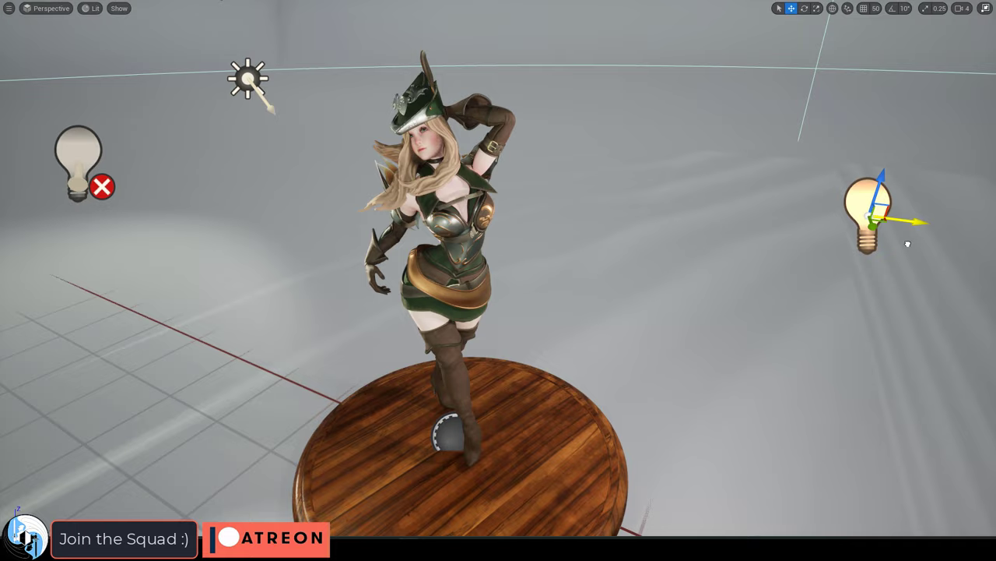
pyautogui.keyDown('alt'); pyautogui.moveTo(548, 264); pyautogui.dragTo(264, 257); pyautogui.keyUp('alt')
pyautogui.keyDown('alt'); pyautogui.moveTo(655, 279); pyautogui.dragTo(785, 212); pyautogui.keyUp('alt')
pyautogui.keyDown('alt'); pyautogui.moveTo(946, 226); pyautogui.dragTo(327, 311); pyautogui.keyUp('alt')
# Step: Hide the editor icons with game view and inspect the character from different distances and angles
pyautogui.press('g')
pyautogui.scroll(-3, 764, 285)
pyautogui.scroll(4, 605, 271)
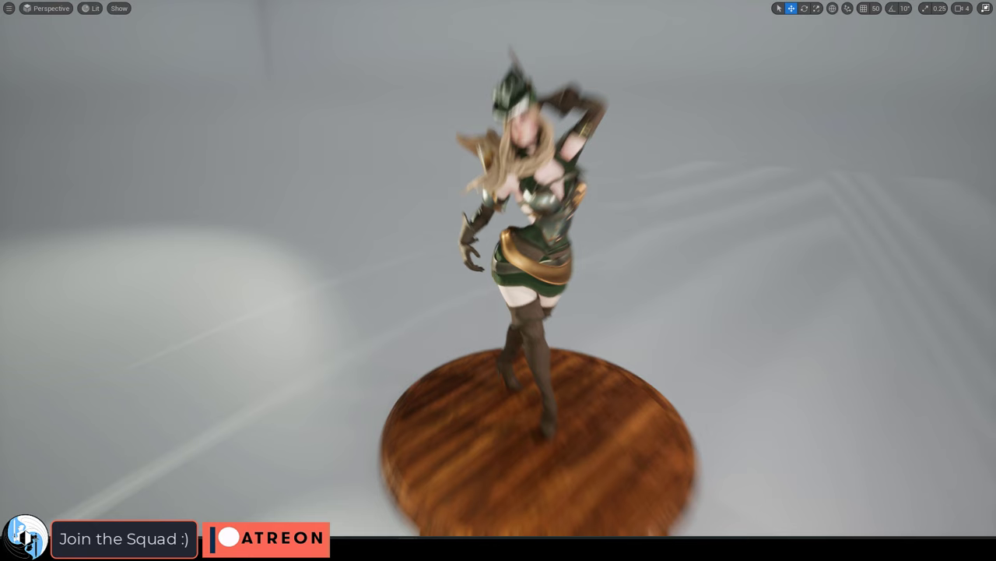
pyautogui.keyDown('alt'); pyautogui.moveTo(604, 270); pyautogui.dragTo(514, 276); pyautogui.keyUp('alt')
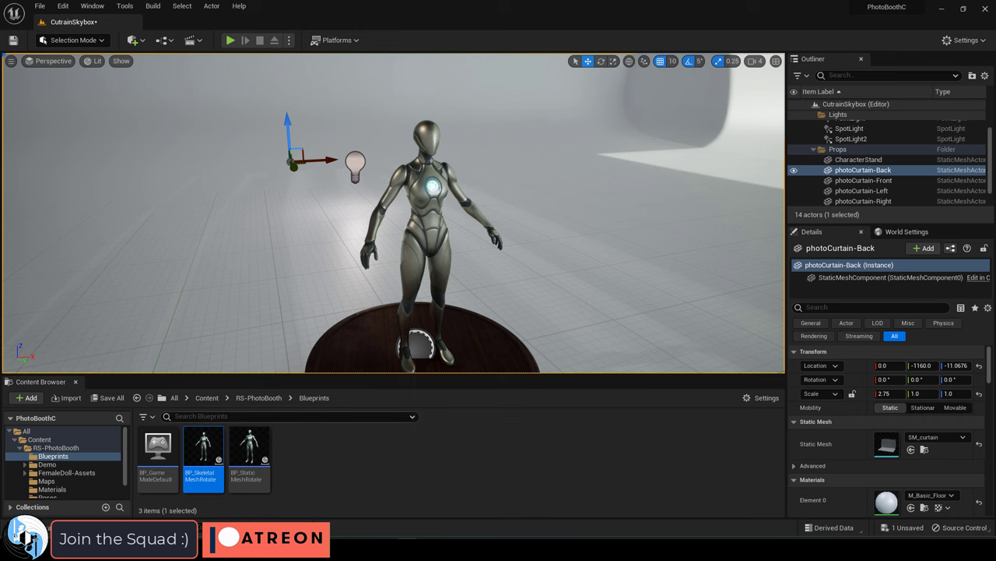
# Step: Replace the skeletal mesh asset in BP_SkeletalMeshRotate with the silver-and-navy female doll and play the level fullscreen
pyautogui.doubleClick(203, 459)
pyautogui.click(56, 115)
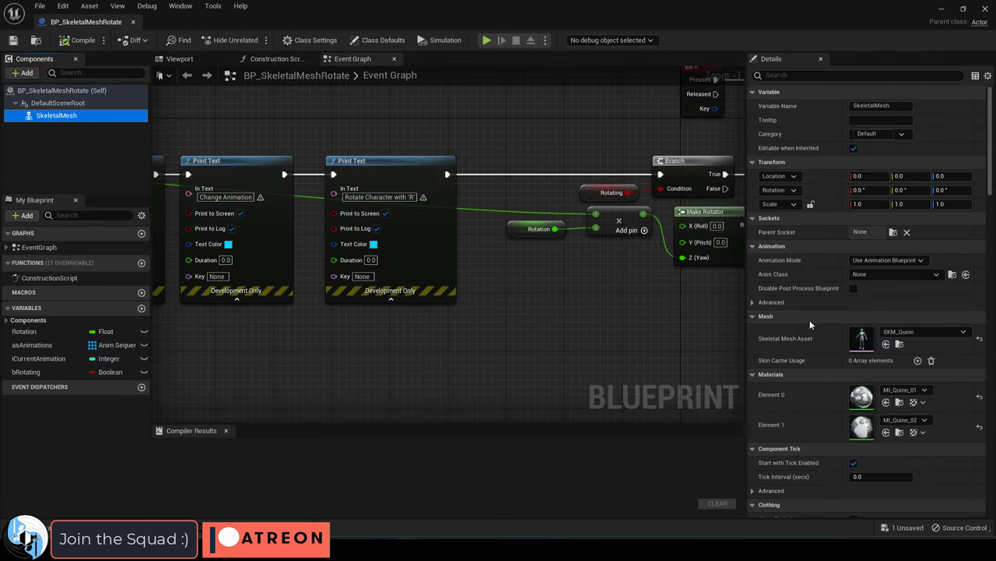
pyautogui.click(907, 334)
pyautogui.click(907, 333)
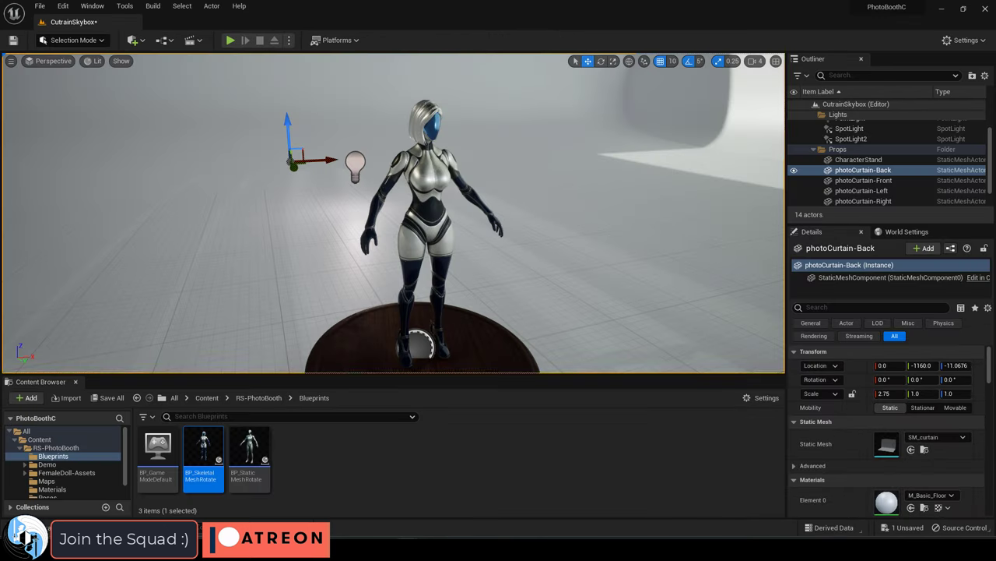
pyautogui.press('F11')
pyautogui.hotkey('alt', 'p')
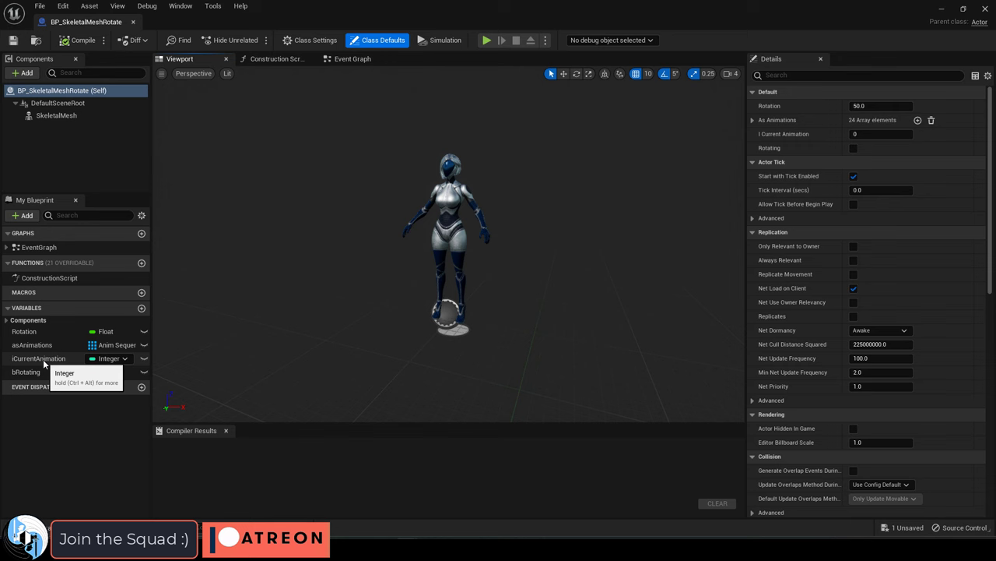
# Step: Open the asAnimations array variable in BP_SkeletalMeshRotate and review its animation entries
pyautogui.click(45, 347)
pyautogui.scroll(-1, 818, 330)
pyautogui.scroll(-5, 817, 331)
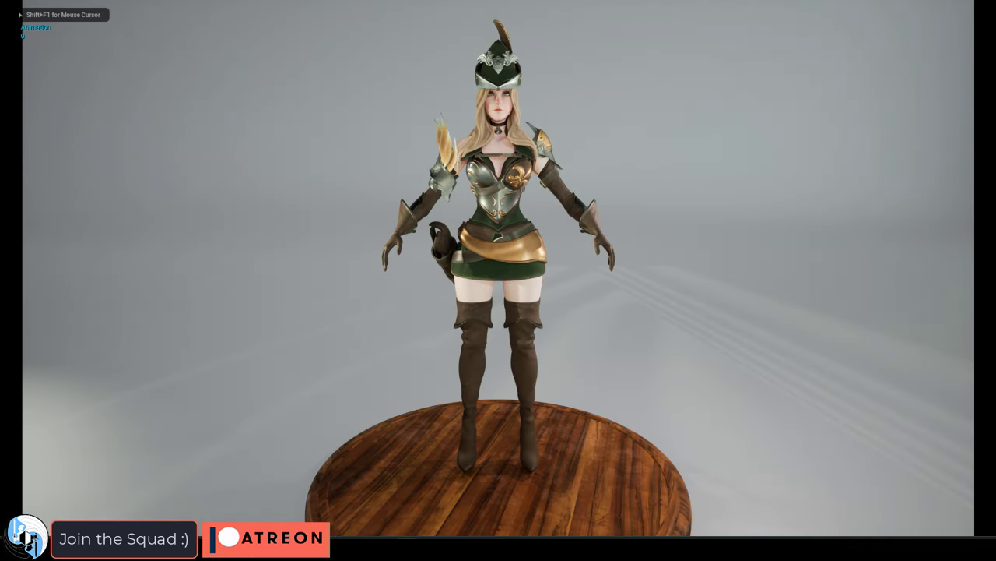
# Step: Switch the playing character to another animation, pause on a pose and detach the camera to view it from other angles
pyautogui.press('Right')
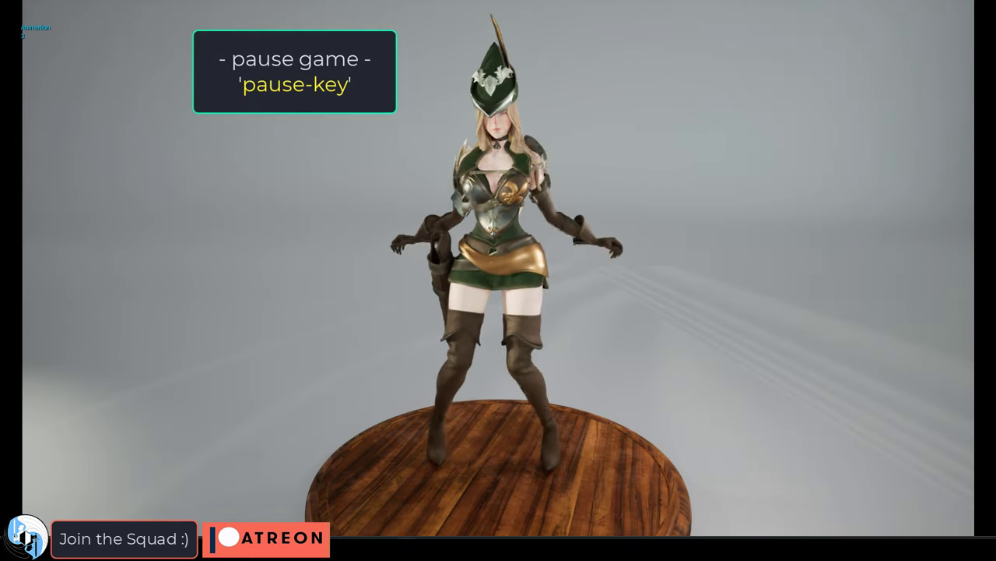
pyautogui.press('Pause')
pyautogui.press('F8')
pyautogui.moveTo(498, 281); pyautogui.dragTo(374, 304, button='right')
pyautogui.keyDown('alt'); pyautogui.moveTo(498, 281); pyautogui.dragTo(623, 265); pyautogui.keyUp('alt')
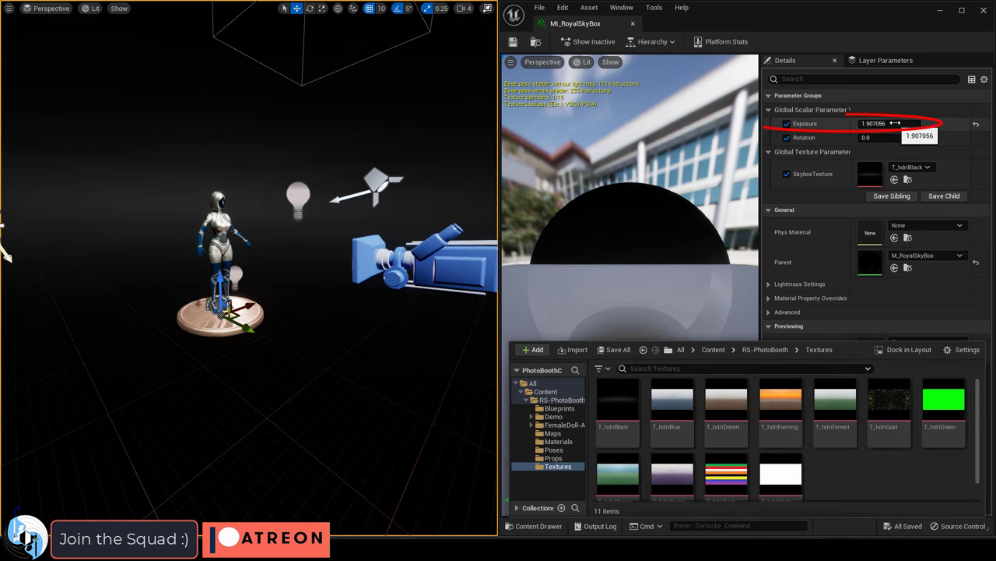
# Step: Try a different skybox exposure, and swap the MI_RoyalSkyBox texture through T_hdriGold and T_hdriDesert to T_hdriGreen
pyautogui.moveTo(895, 123); pyautogui.dragTo(950, 123)
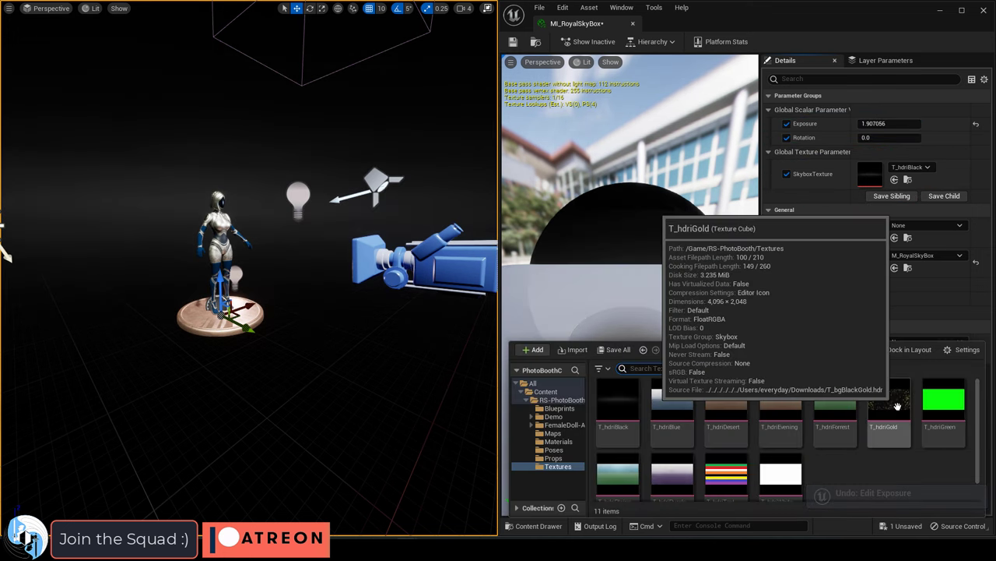
pyautogui.moveTo(889, 408); pyautogui.dragTo(884, 170)
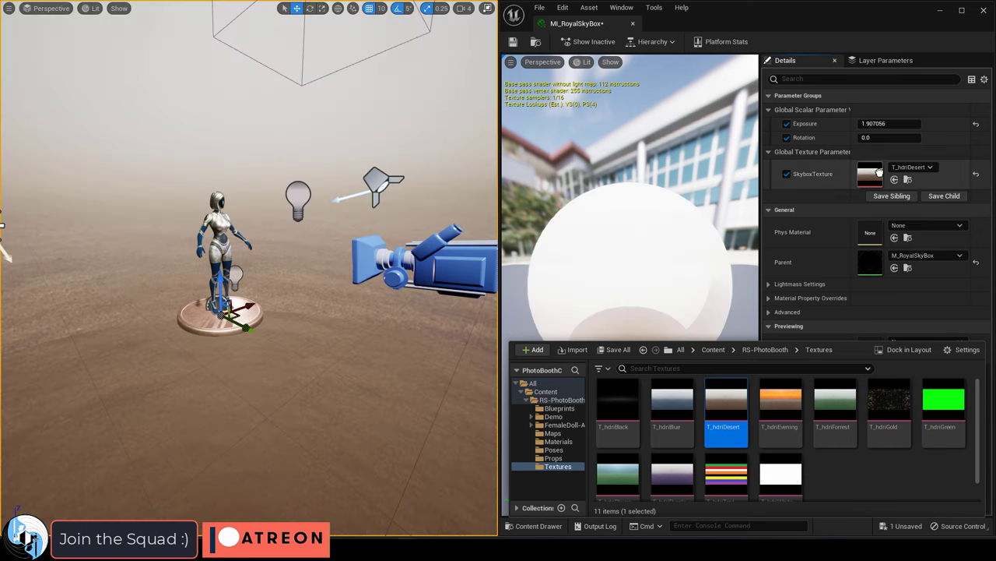
pyautogui.moveTo(943, 401); pyautogui.dragTo(878, 173)
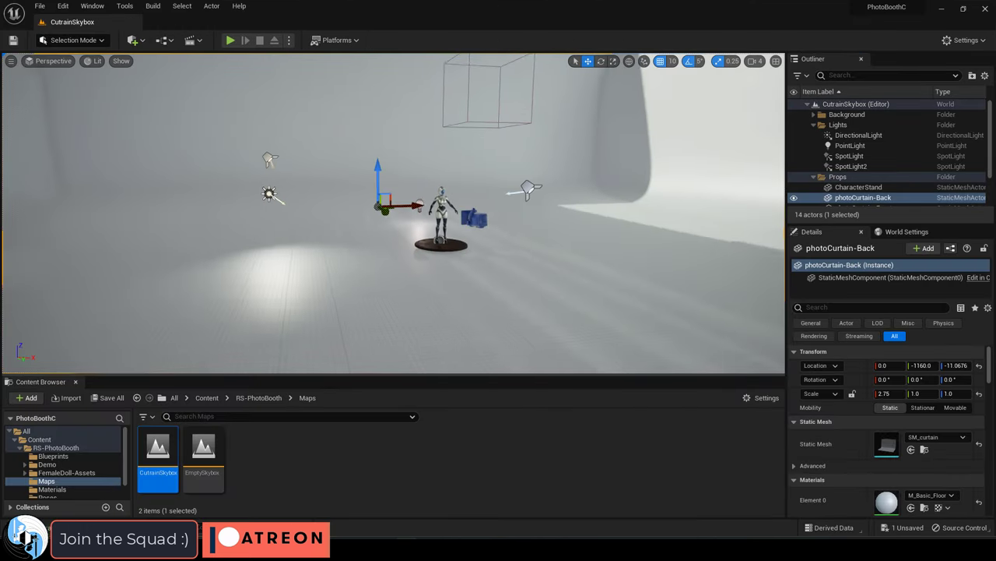
# Step: Try moving the photoCurtain-Back backdrop in the CutrainSkybox level and undo the move
pyautogui.moveTo(270, 194); pyautogui.dragTo(408, 247, button='right')
pyautogui.moveTo(408, 247); pyautogui.dragTo(414, 248)
pyautogui.hotkey('ctrl', 'z')
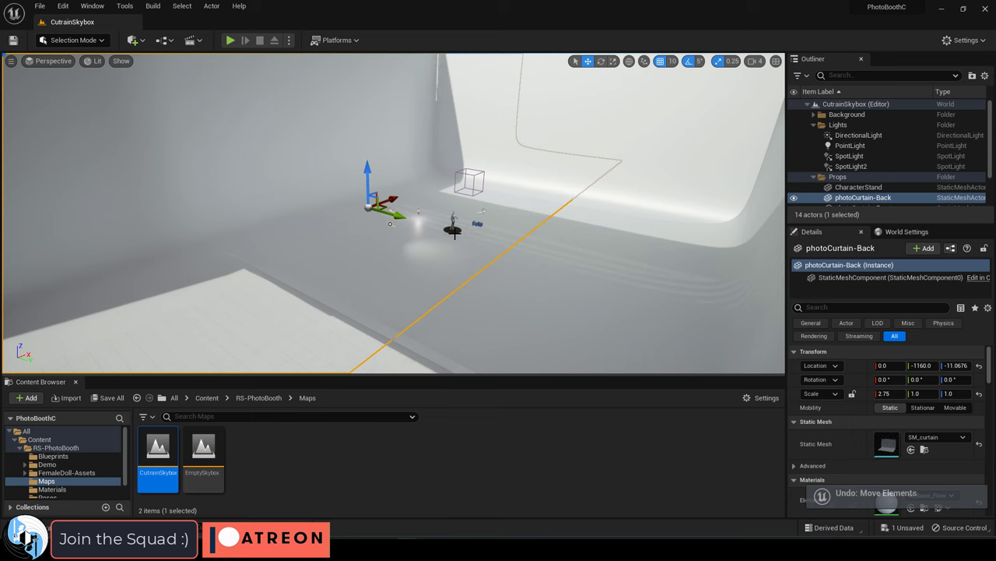
# Step: Select and frame the CharacterStand, try raising it vertically and undo the move
pyautogui.click(454, 226)
pyautogui.press('f')
pyautogui.keyDown('alt'); pyautogui.moveTo(618, 192); pyautogui.dragTo(498, 214); pyautogui.keyUp('alt')
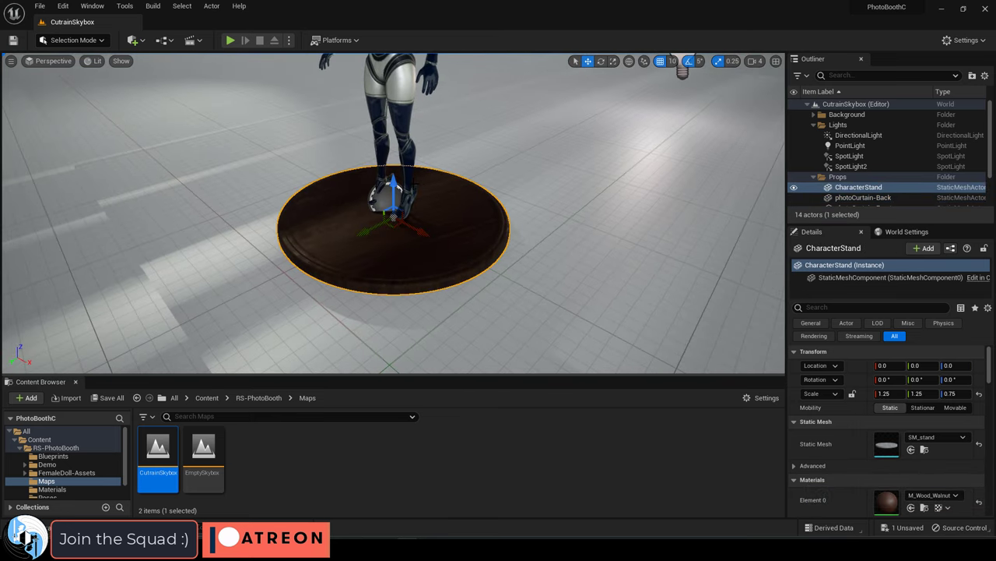
pyautogui.moveTo(393, 195); pyautogui.dragTo(393, 152)
pyautogui.hotkey('ctrl', 'z')
pyautogui.keyDown('alt'); pyautogui.moveTo(519, 159); pyautogui.dragTo(654, 148); pyautogui.keyUp('alt')
pyautogui.scroll(-4, 519, 159)
pyautogui.click(520, 158)
pyautogui.moveTo(520, 158); pyautogui.dragTo(519, 102, button='middle')
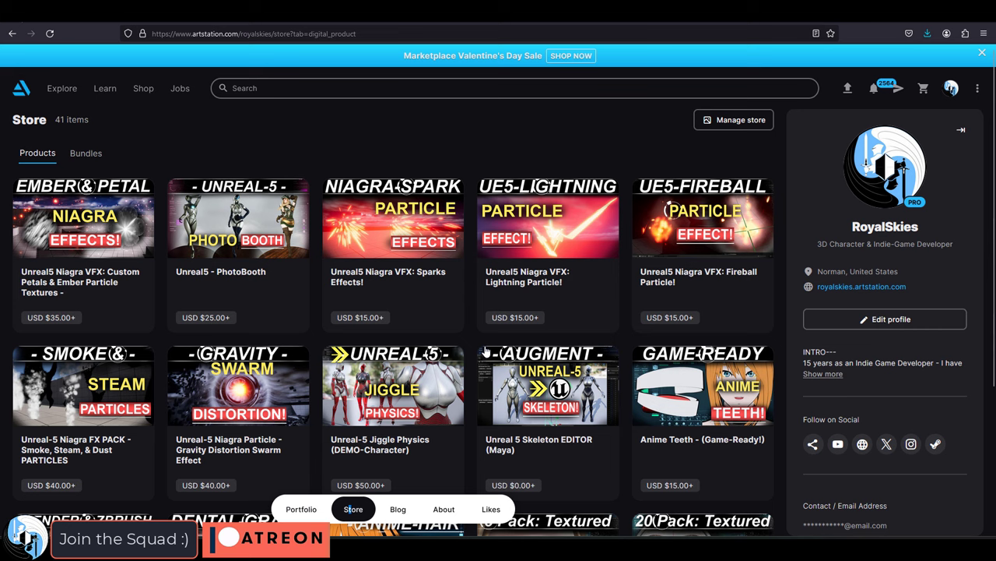
# Step: Open the Unreal5 - PhotoBooth product page from the ArtStation store and view its license options
pyautogui.click(251, 227)
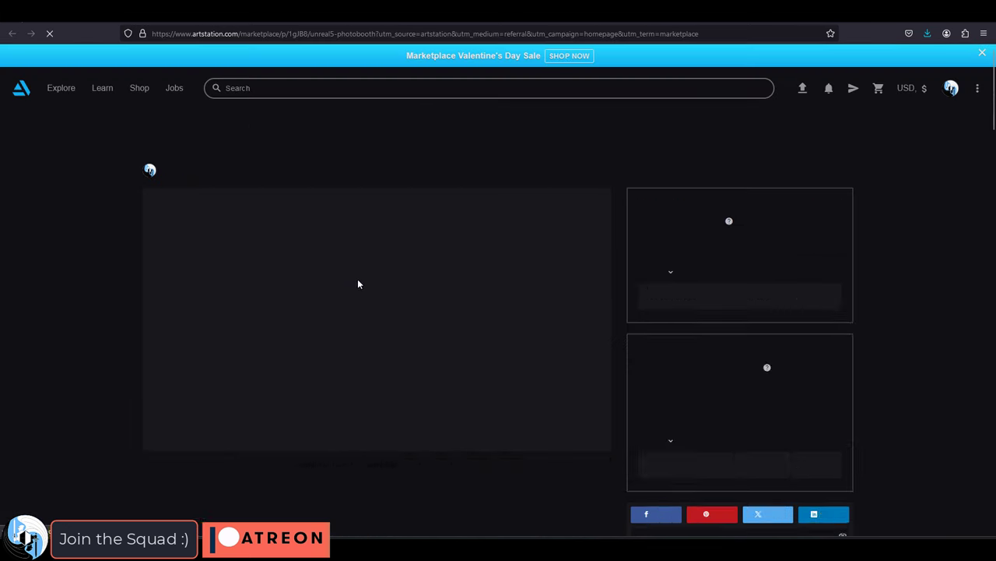
pyautogui.scroll(-1, 911, 285)
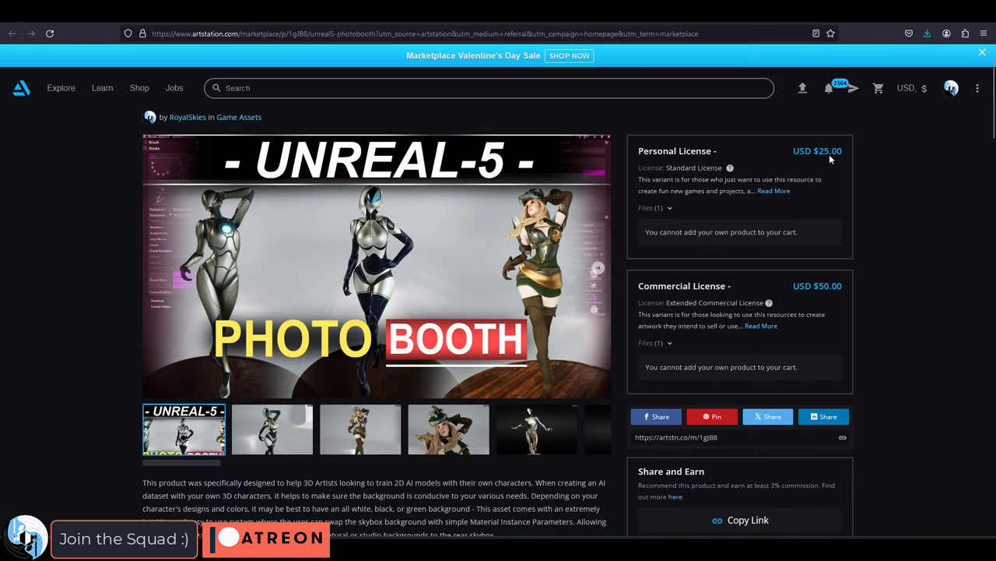
# Step: Browse the preview images in the thumbnail strip of the Unreal5 - PhotoBooth product page
pyautogui.moveTo(221, 464); pyautogui.dragTo(589, 463)
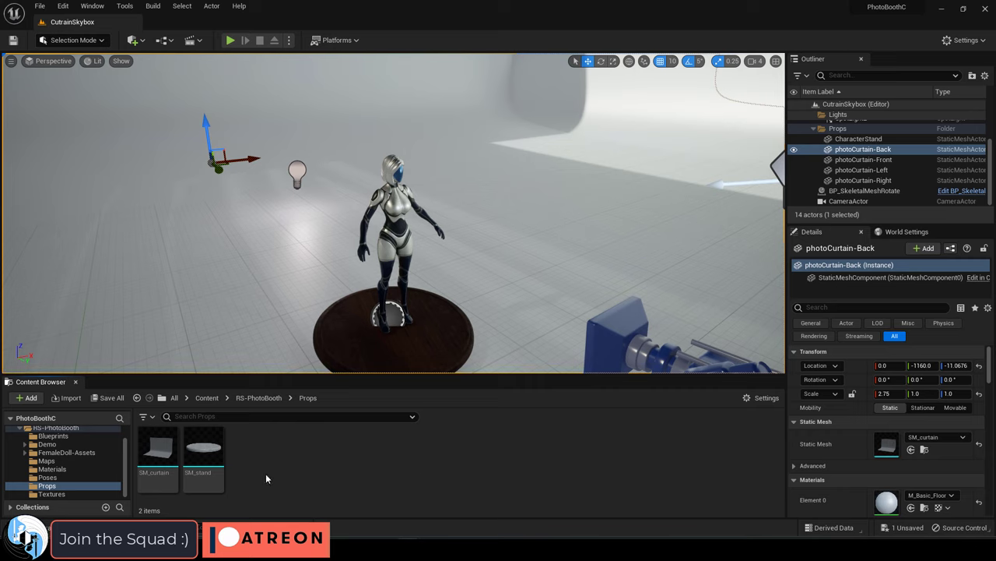
# Step: In Unreal Editor, view the SM_curtain and SM_stand props, return to the RS-PhotoBooth folder and open its Poses folder
pyautogui.click(157, 455)
pyautogui.click(204, 456)
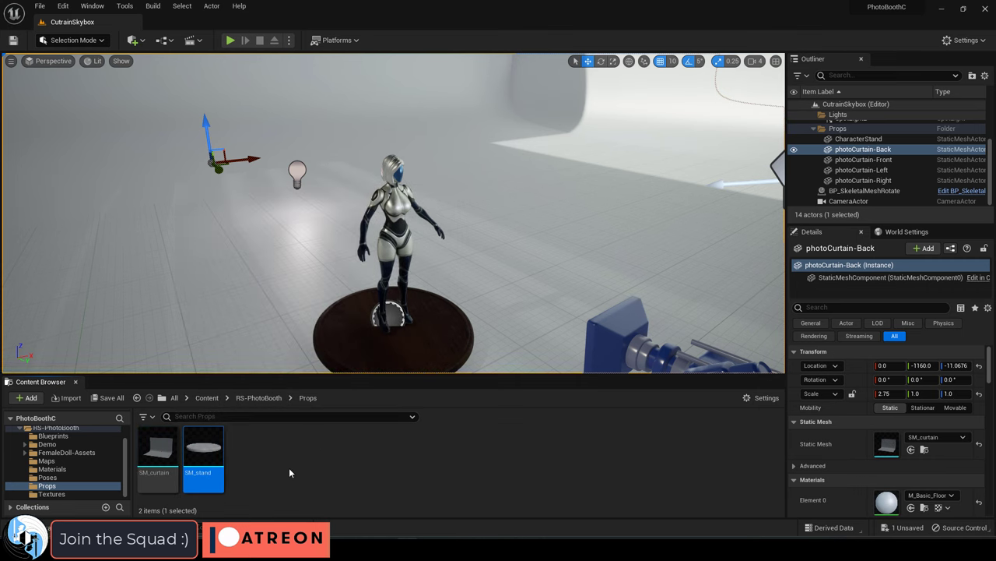
pyautogui.click(260, 397)
pyautogui.doubleClick(179, 465)
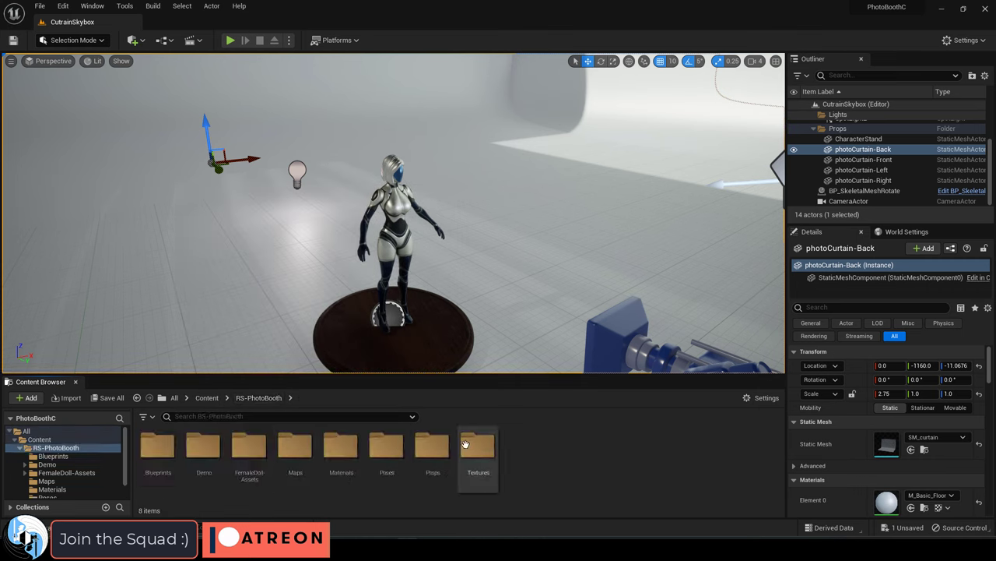
pyautogui.press('Return')
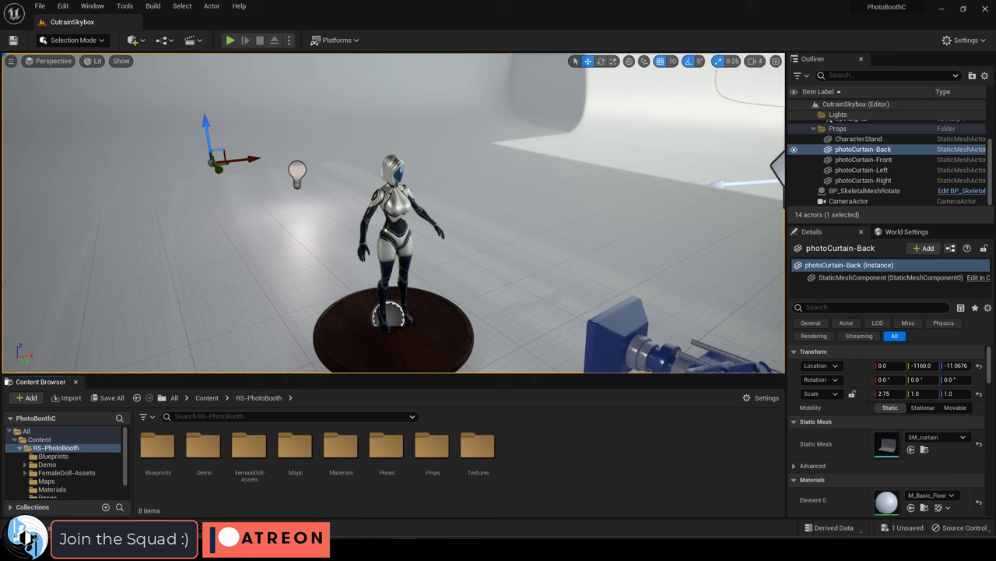
pyautogui.doubleClick(386, 448)
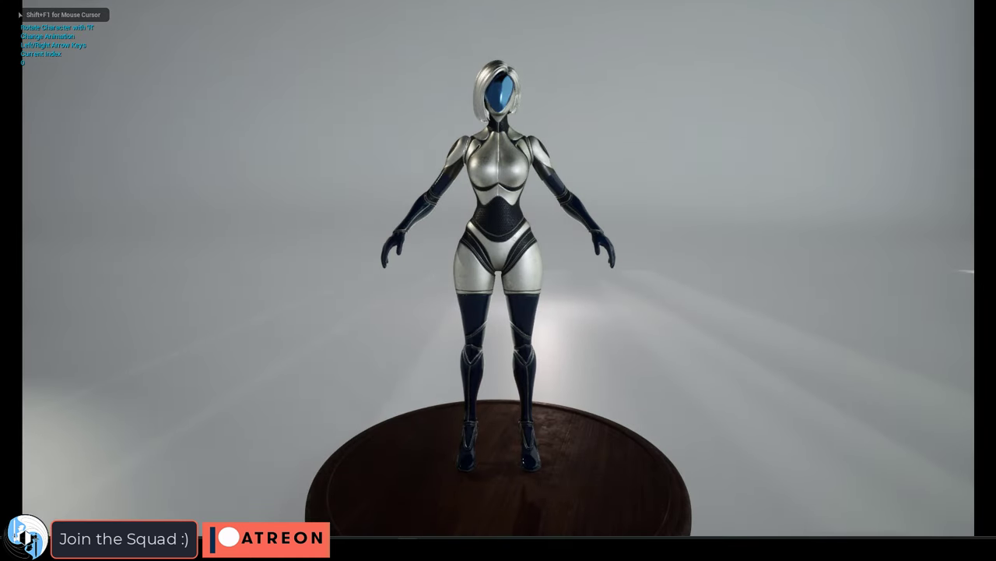
# Step: Cycle the character on the stand forward through its series of poses in the running photo booth
pyautogui.press('Right')
pyautogui.press('Right')
pyautogui.press('Right')
pyautogui.press('Right')
pyautogui.press('Right')
pyautogui.press('Right')
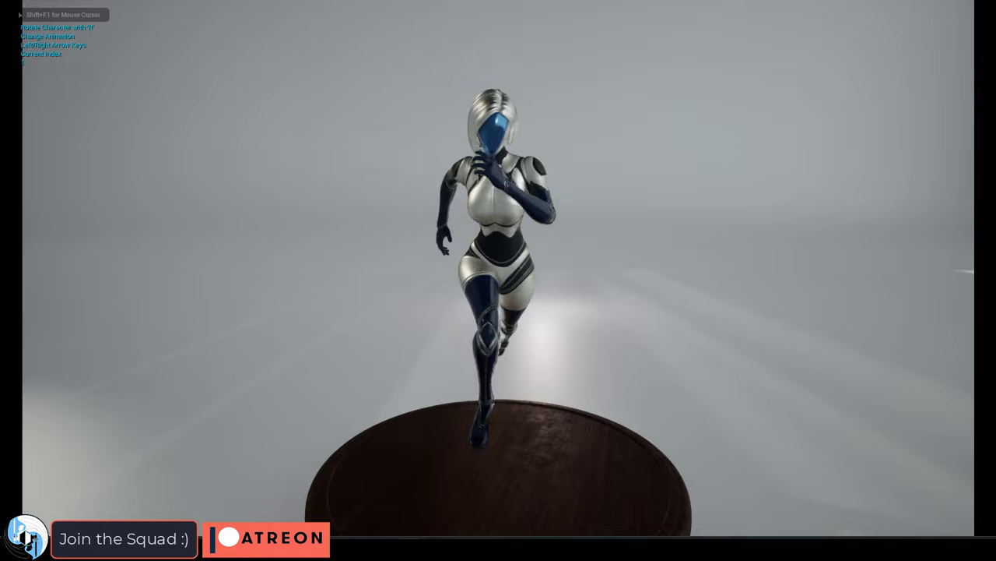
pyautogui.press('Right')
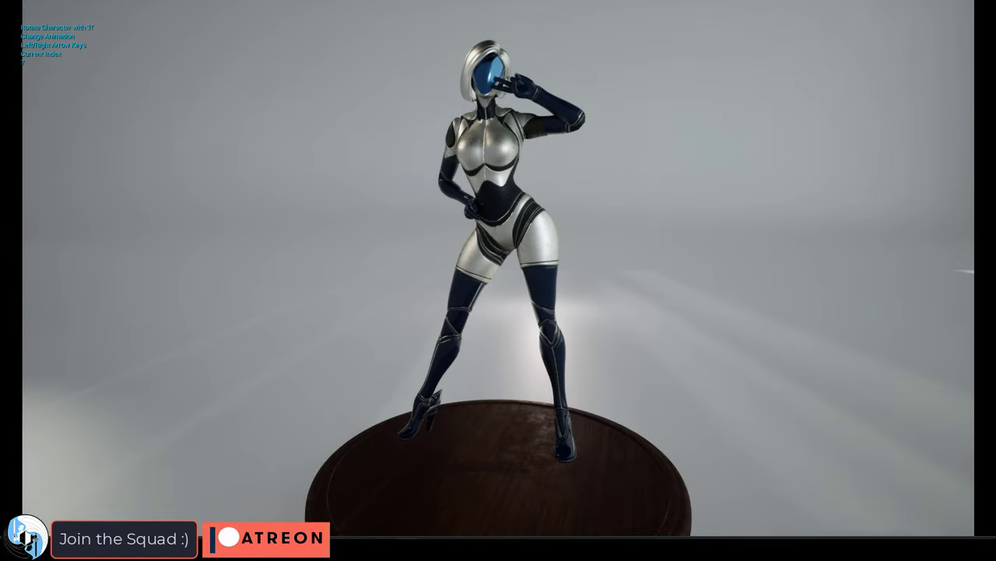
pyautogui.press('Right')
pyautogui.press('Right')
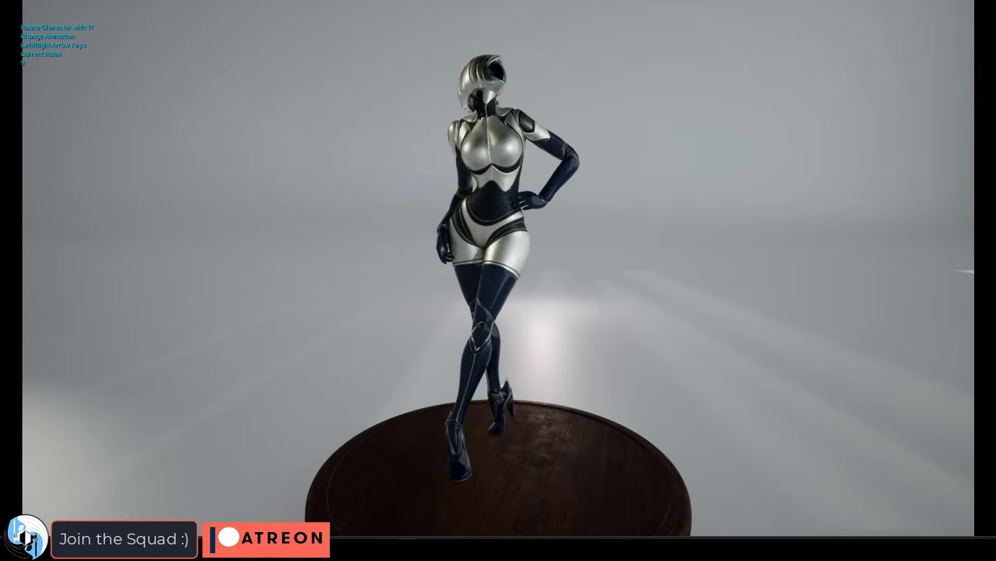
pyautogui.press('Right')
pyautogui.press('Right')
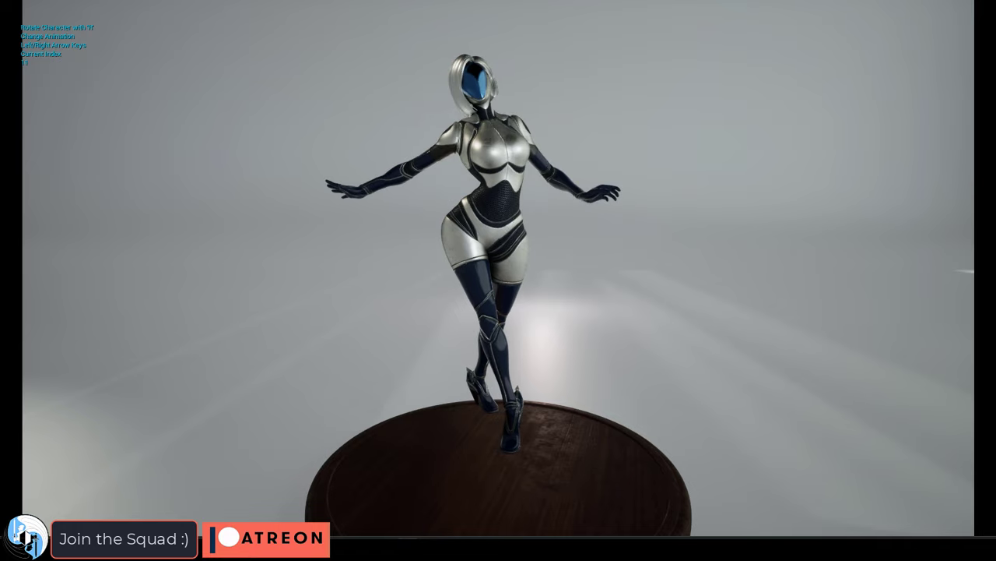
pyautogui.press('Right')
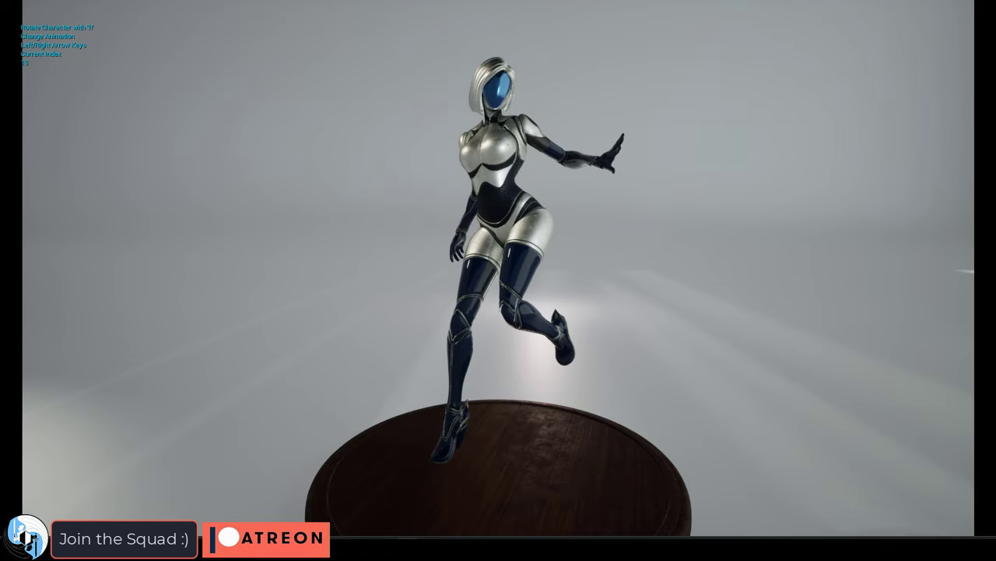
pyautogui.press('Right')
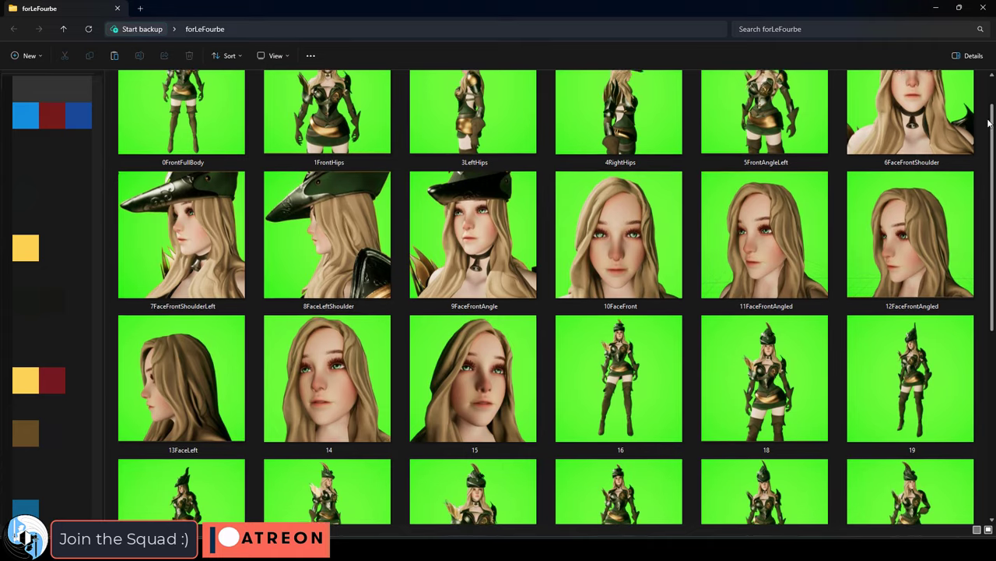
# Step: Look through the green-screen character captures in the forLeFourbe folder in File Explorer
pyautogui.scroll(-4, 973, 175)
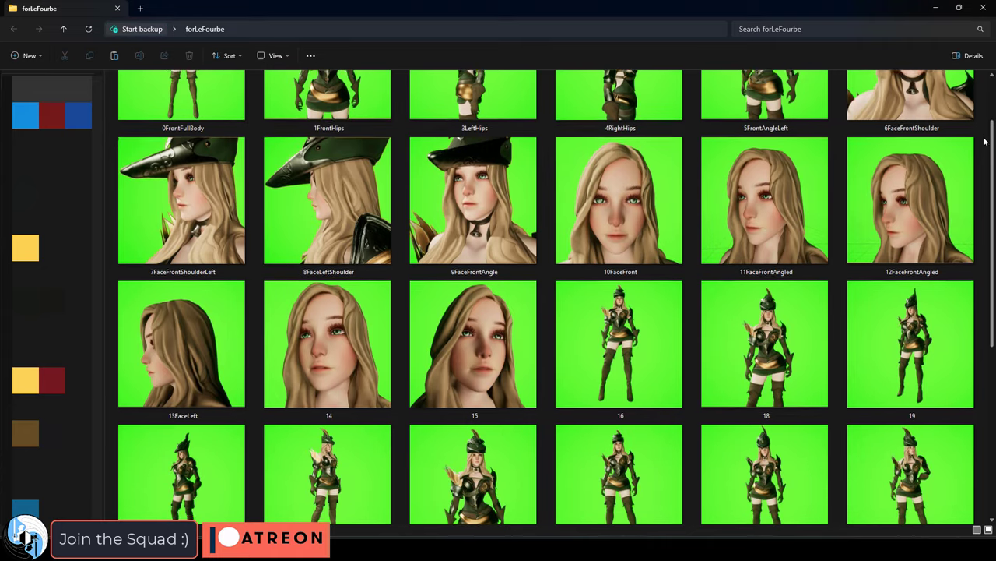
pyautogui.scroll(-3, 974, 175)
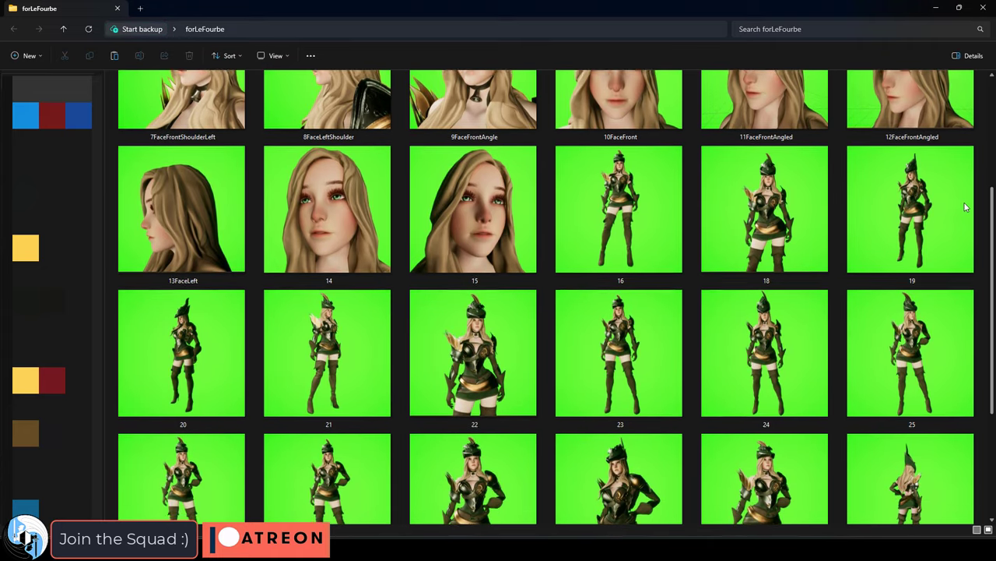
pyautogui.scroll(-4, 956, 256)
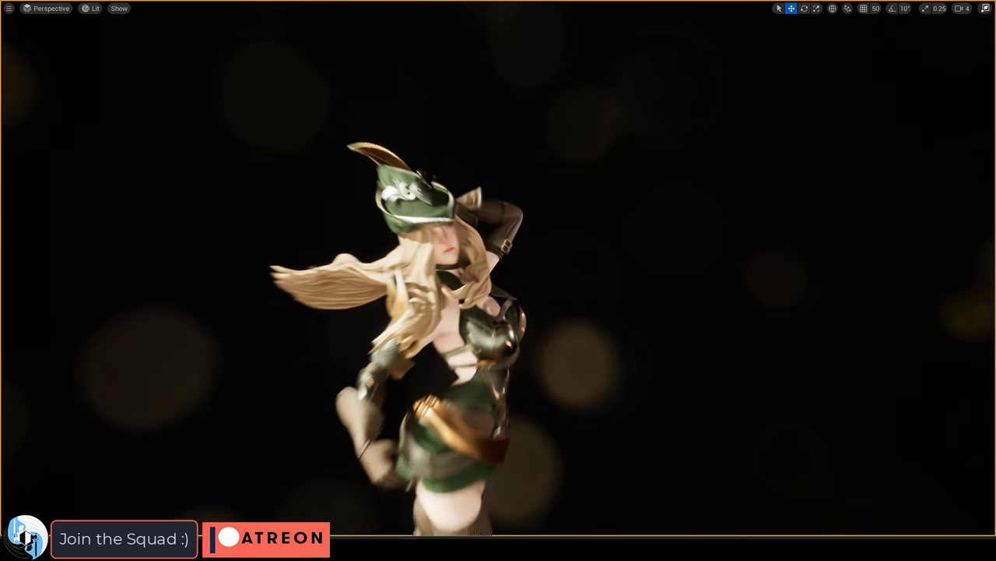
# Step: View the archer character in Unreal Editor from further away and around its side, with the whole wooden stand in frame
pyautogui.scroll(-5, 498, 267)
pyautogui.moveTo(498, 311); pyautogui.dragTo(513, 195, button='middle')
pyautogui.keyDown('alt'); pyautogui.moveTo(620, 397); pyautogui.dragTo(397, 382); pyautogui.keyUp('alt')
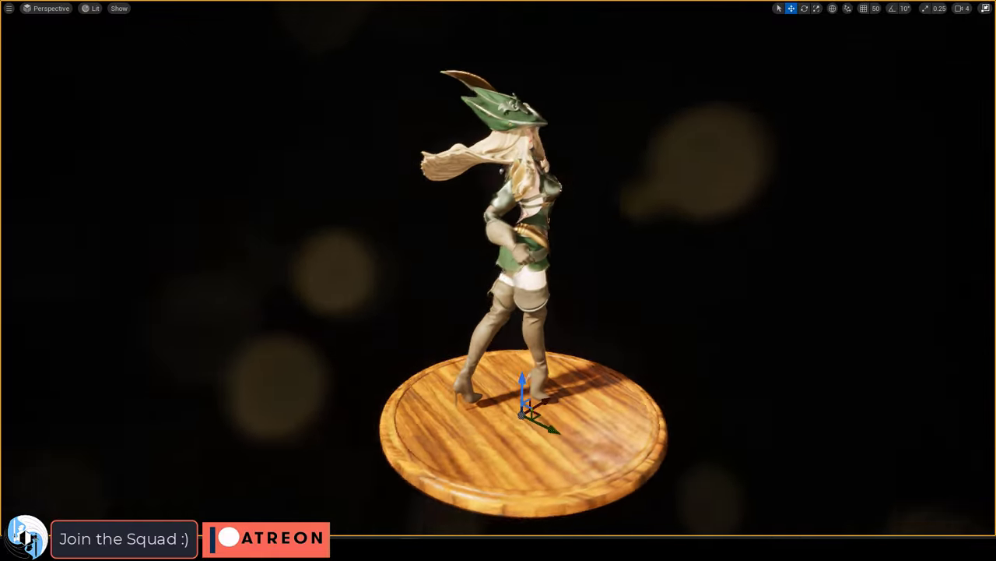